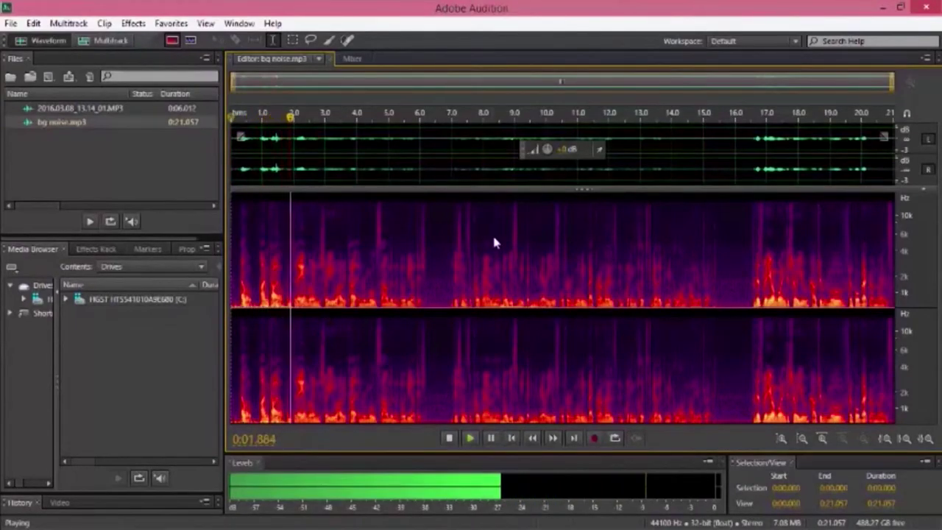
Zoom the bg noise clip to its first two seconds and play that opening
key("space")
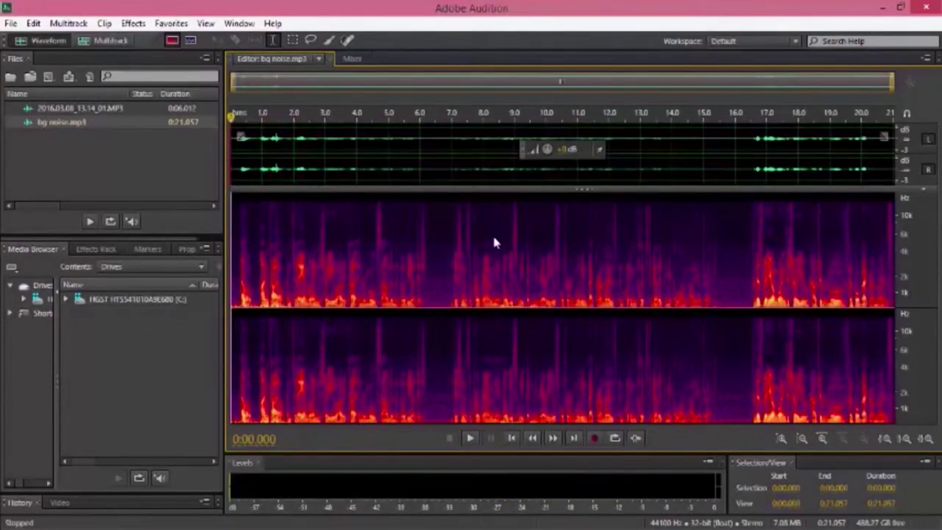
key("equal")
key("equal")
key("equal")
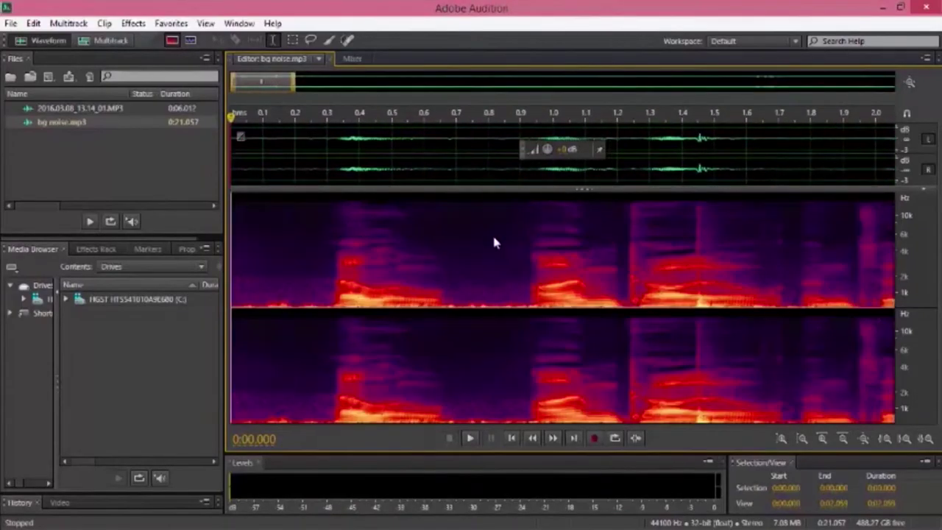
key("space")
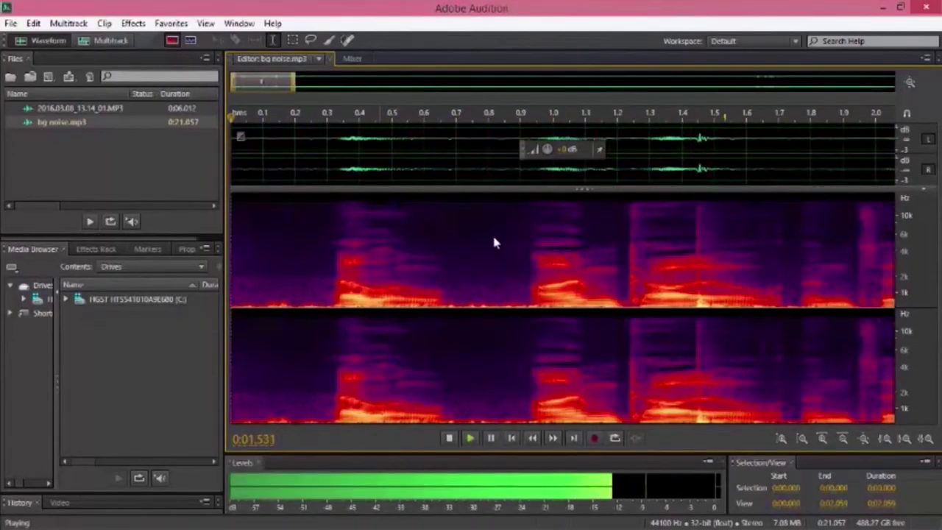
key("space")
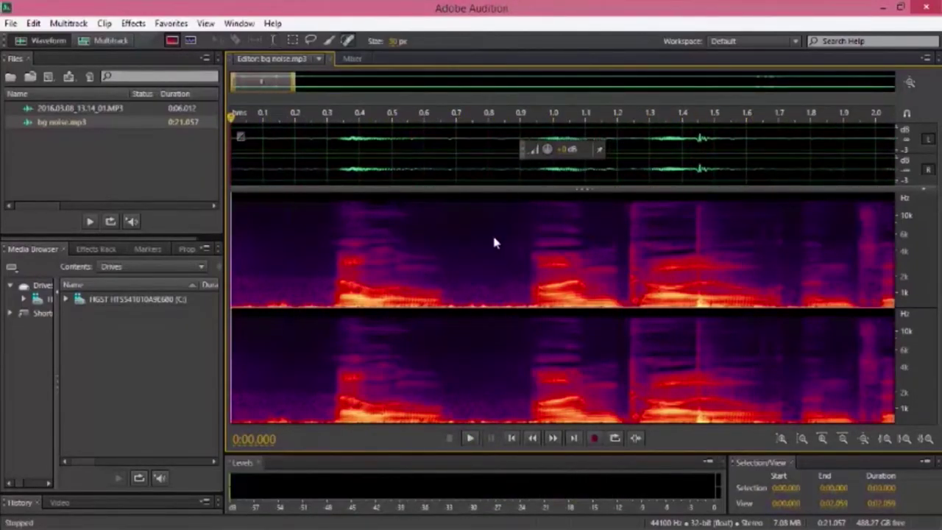
Heal the knock near 1.4 s with the Spot Healing Brush and replay the passage
left_click_drag(699, 243, 678, 243)
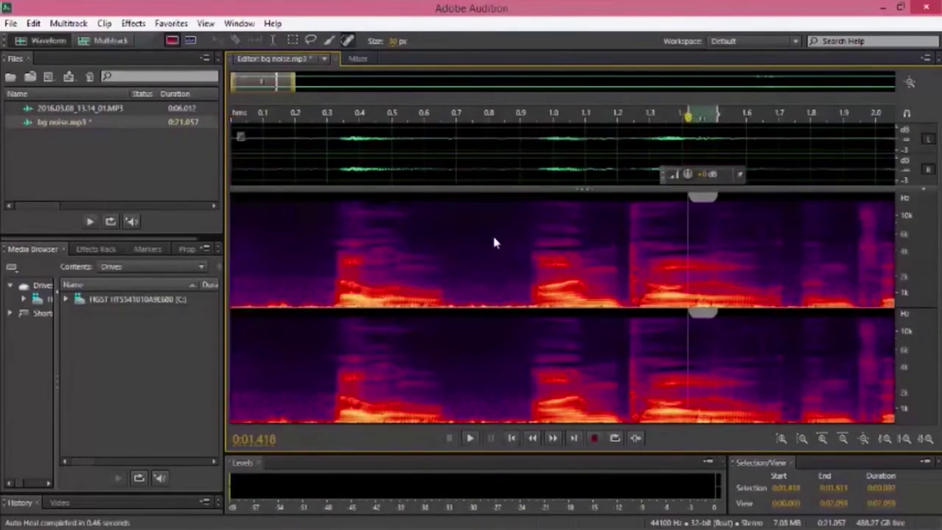
key("ctrl+z")
key("ctrl+shift+z")
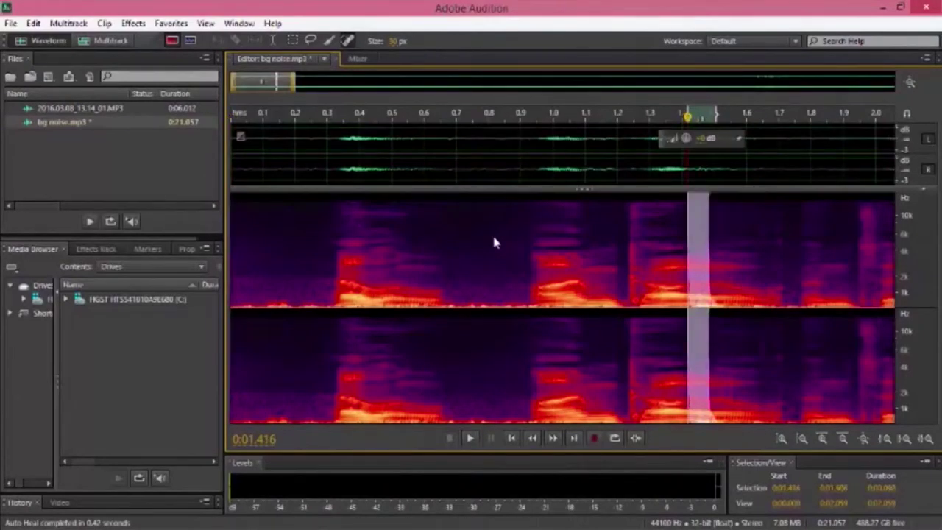
left_click_drag(699, 243, 681, 243)
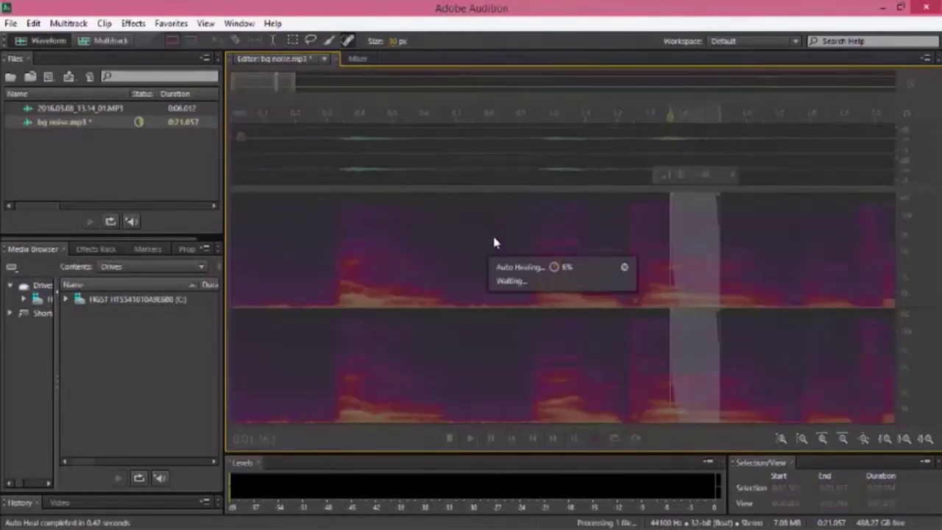
key("space")
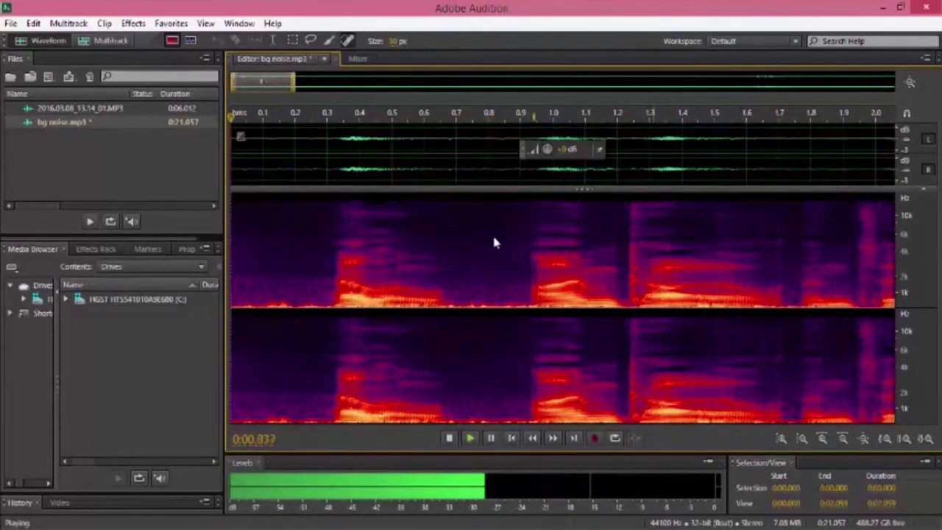
key("space")
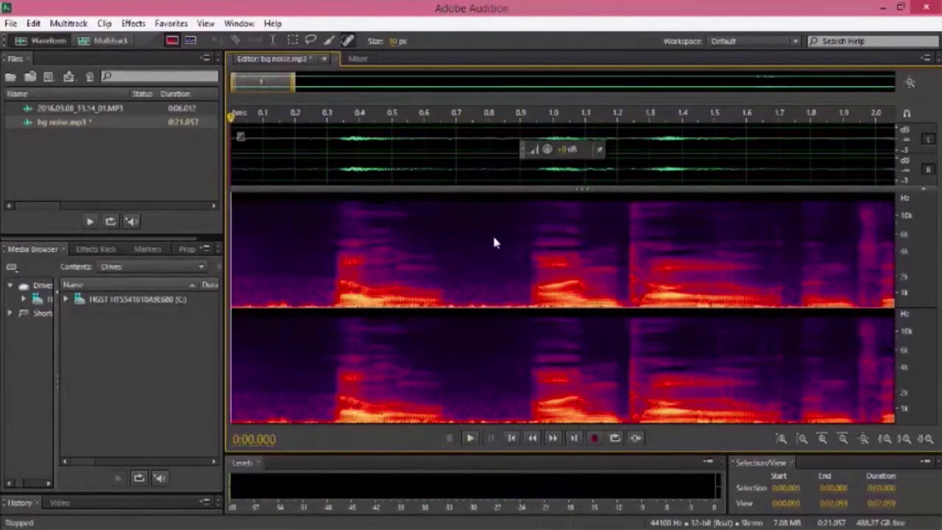
Capture a noise print from the entire bg noise clip
scroll(494, 243, "down", 5)
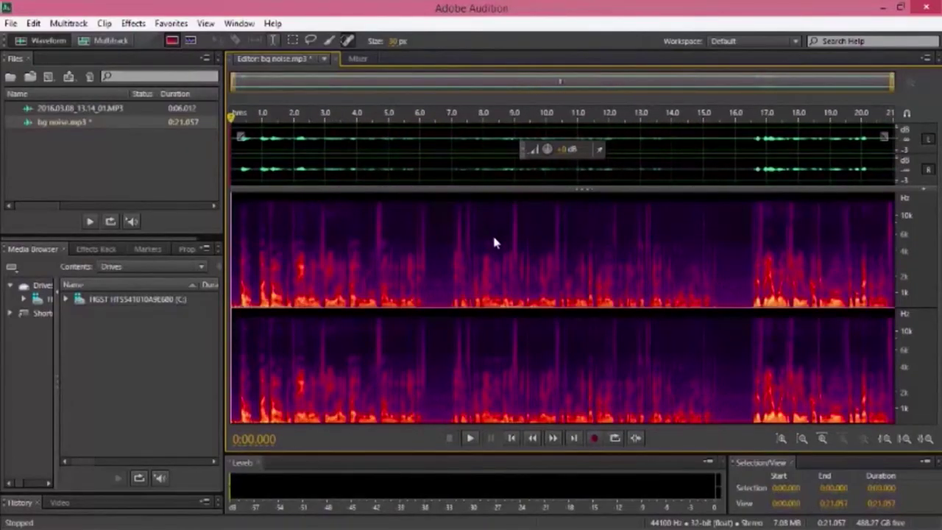
key("ctrl+a")
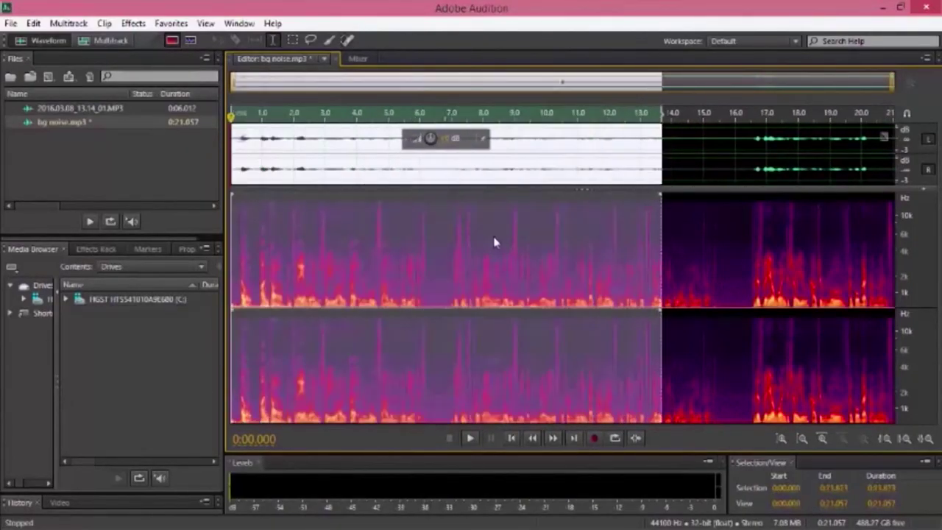
key("Menu")
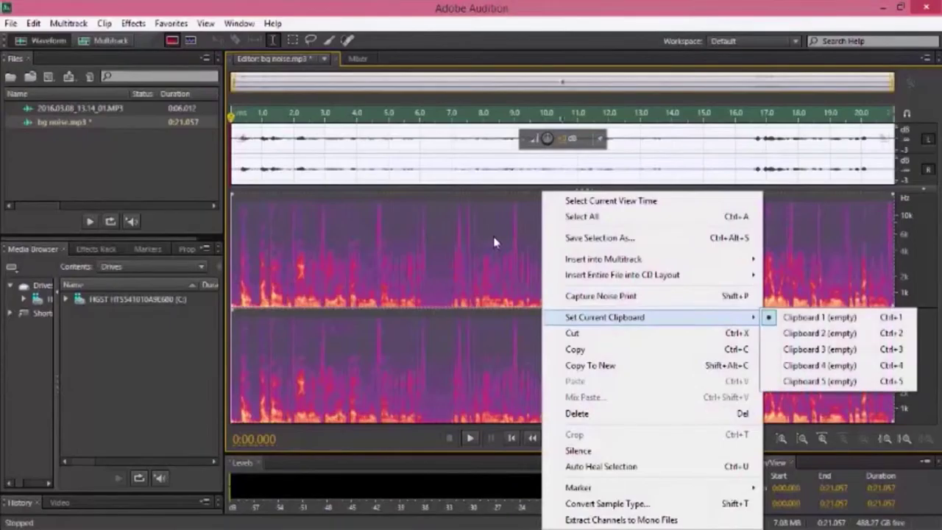
key("Up")
key("Return")
Preview Adaptive Noise Reduction settings, close them, and replay the bg noise clip
key("alt+s")
key("Down")
key("Down")
key("Down")
key("Down")
key("Right")
key("Down")
key("Down")
key("Return")
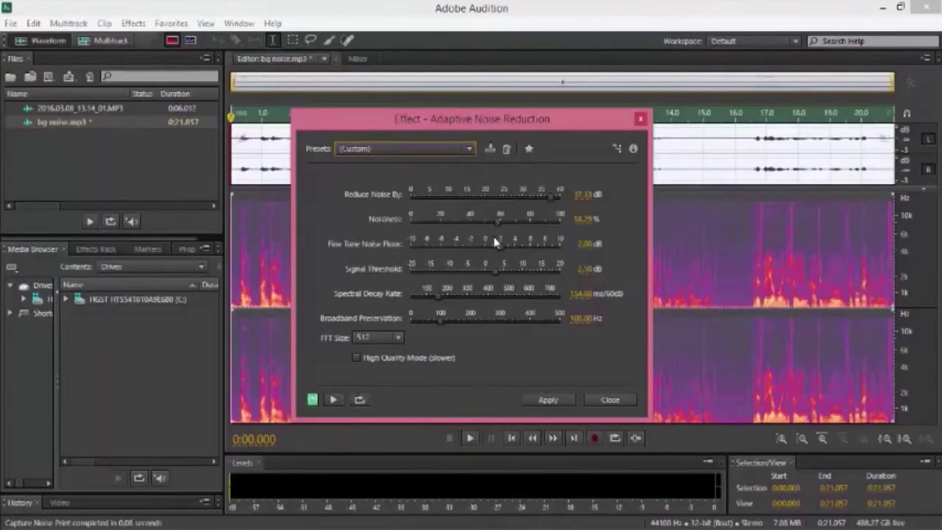
key("Escape")
key("space")
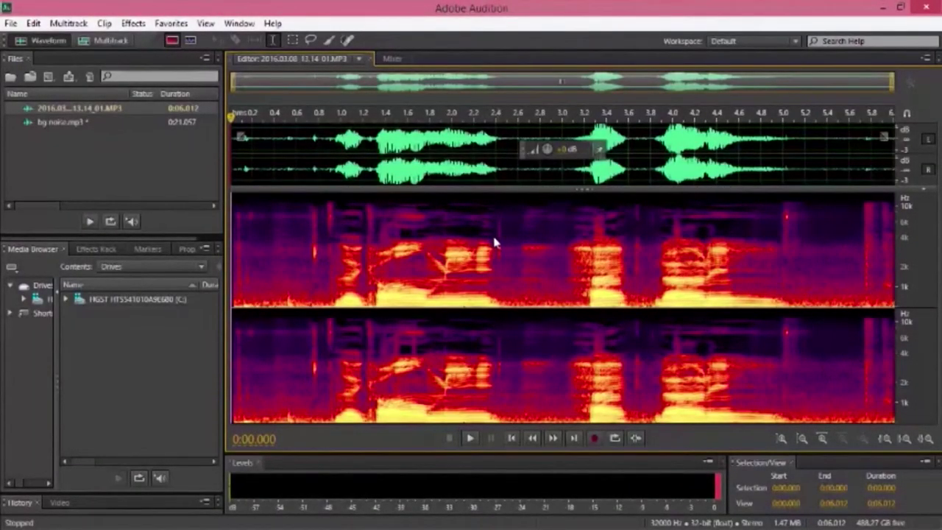
Play the 2016.03.08 recording, then delete its first 0.925 s and everything after 4.128 s
key("space")
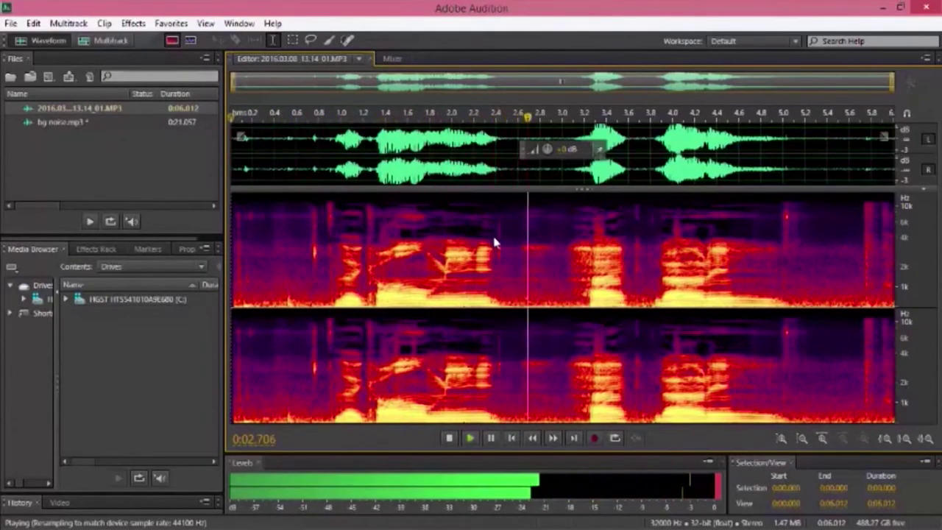
key("space")
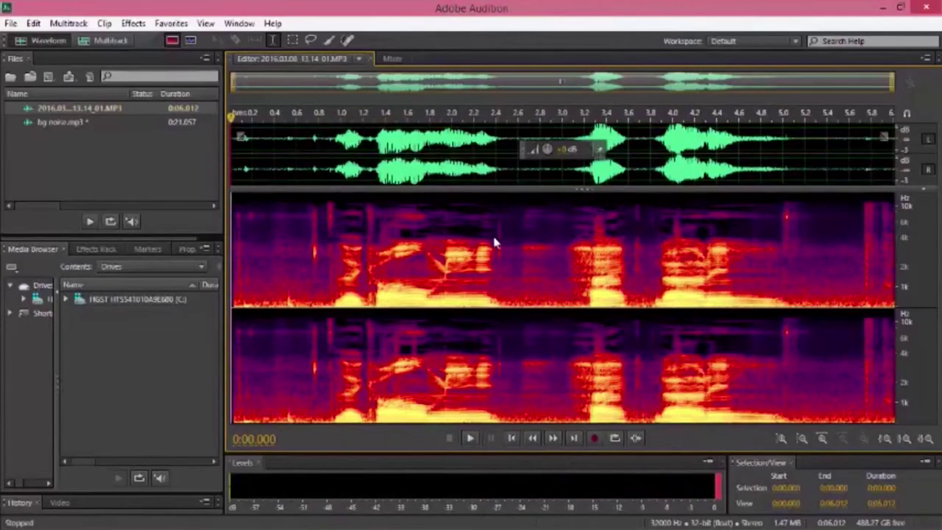
key("shift+Home")
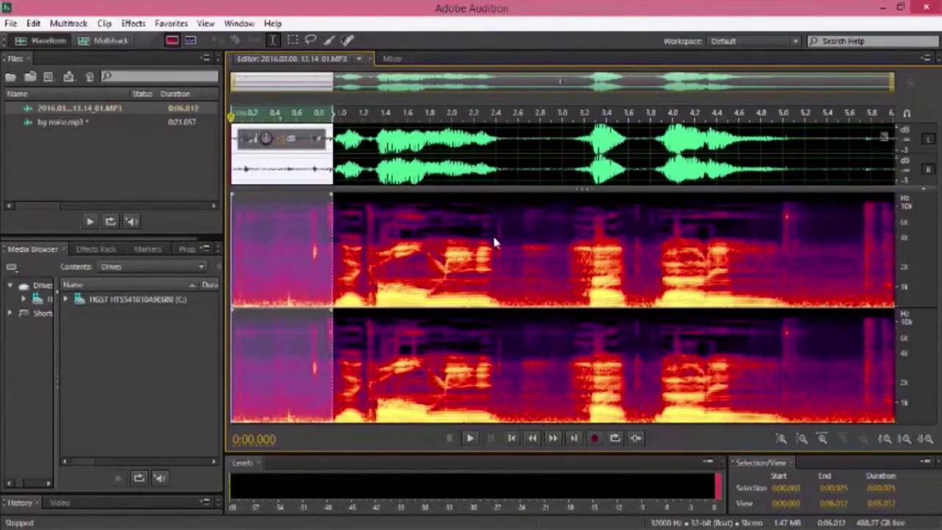
key("Delete")
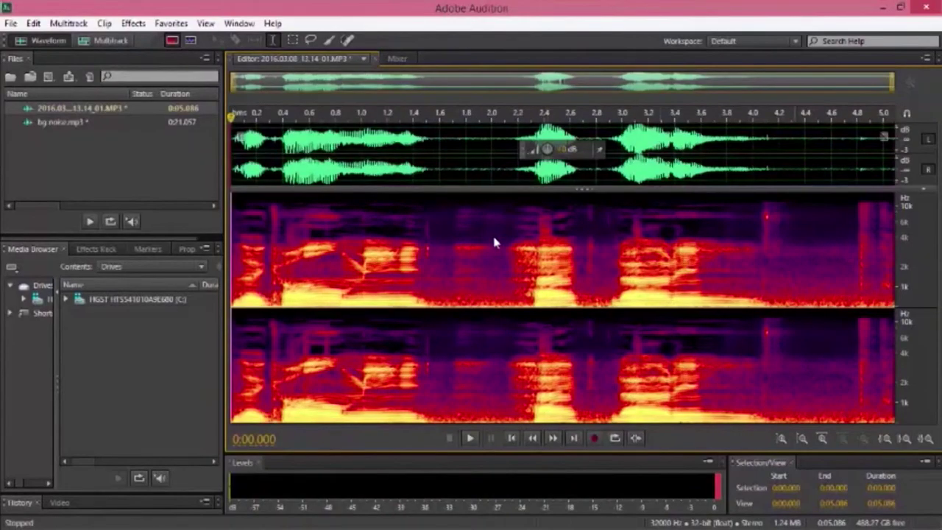
key("shift+End")
key("Delete")
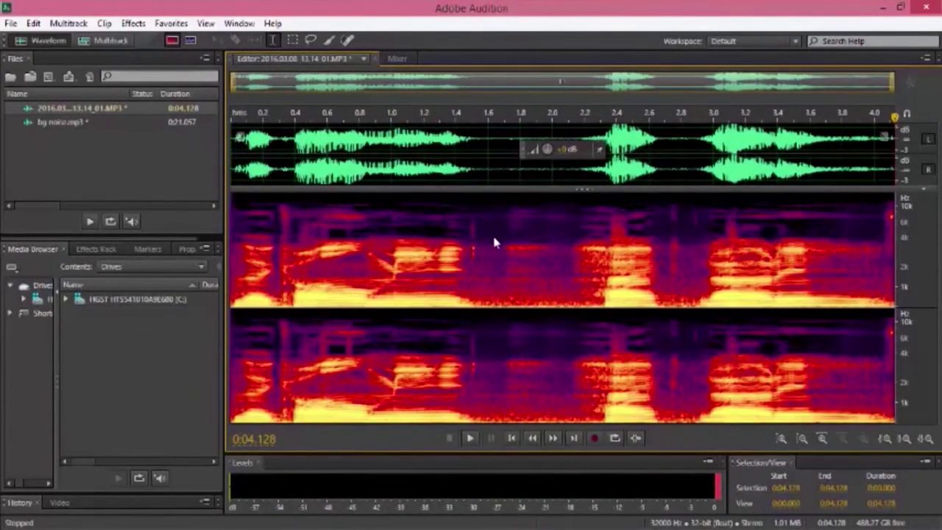
Capture a noise print from the entire trimmed 2016.03.08 recording
key("ctrl+a")
key("shift+F10")
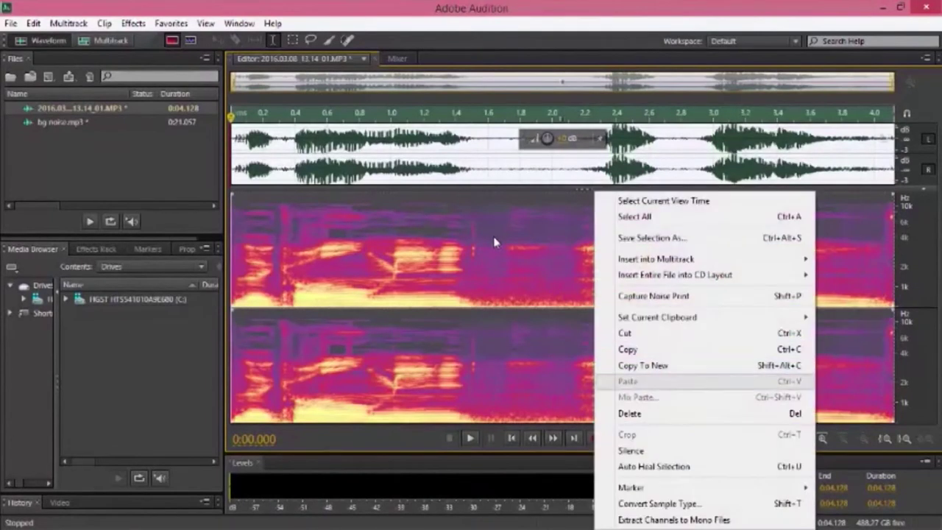
key("Down")
key("Return")
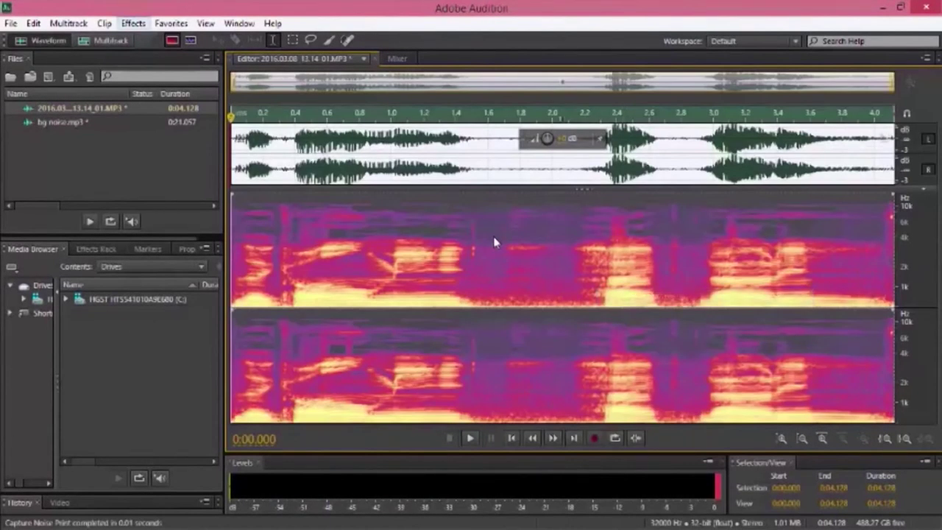
Open the Noise Reduction (process) effect and preview it
key("alt+s")
key("Down")
key("Down")
key("Down")
key("Down")
key("Down")
key("Right")
key("Down")
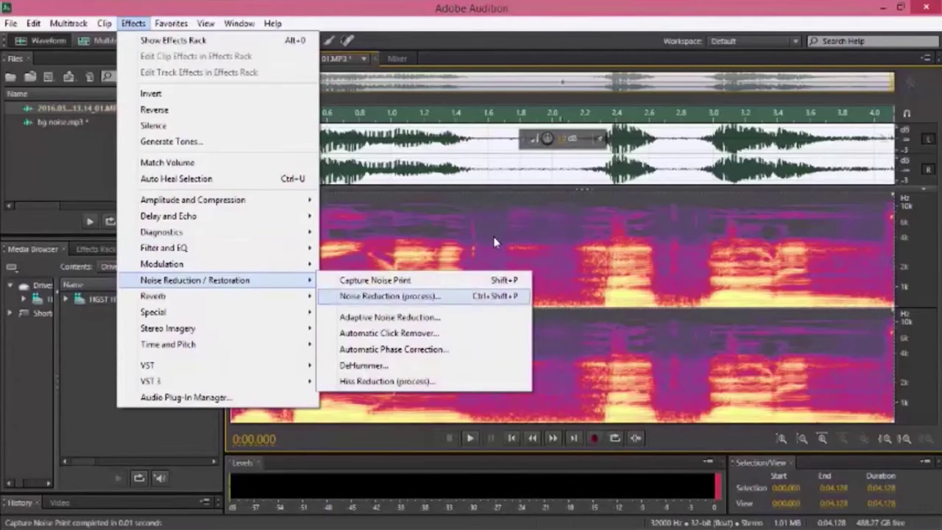
key("Return")
key("space")
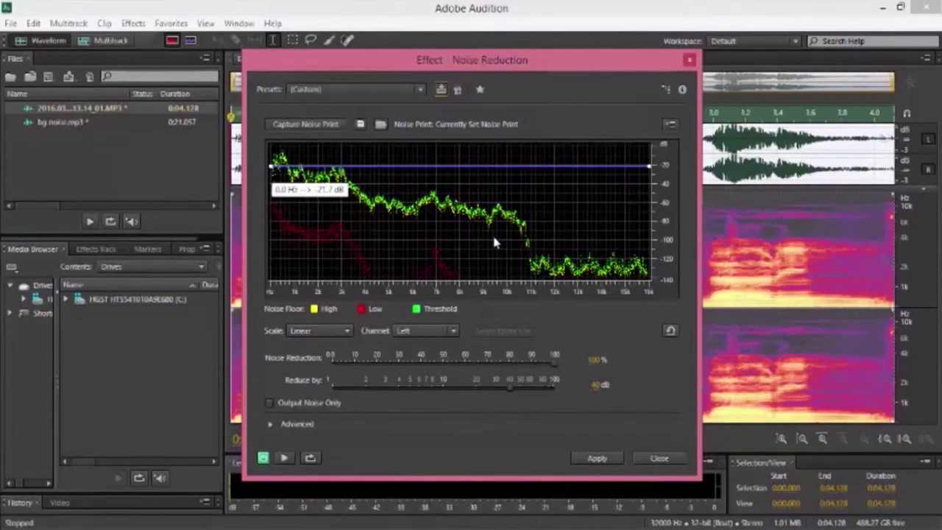
Lower both ends of the noise reduction threshold to about -60 dB and preview
left_click_drag(271, 165, 270, 211)
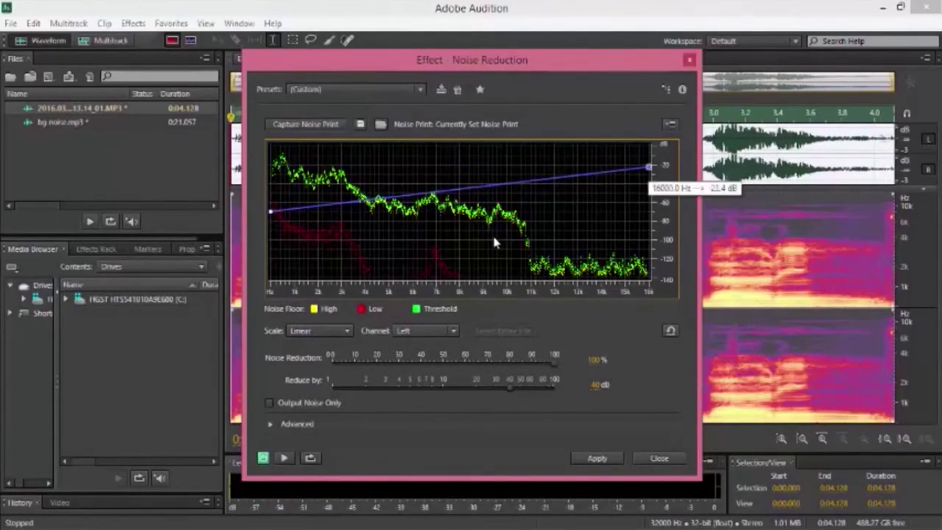
left_click_drag(649, 165, 648, 211)
key("space")
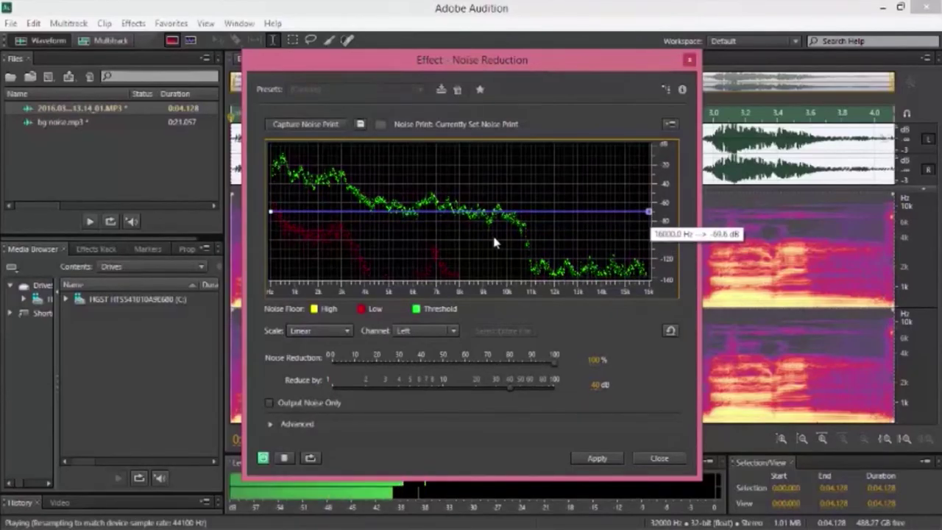
Drop the threshold further to about -126 dB, preview, and apply Noise Reduction
left_click_drag(648, 211, 648, 252)
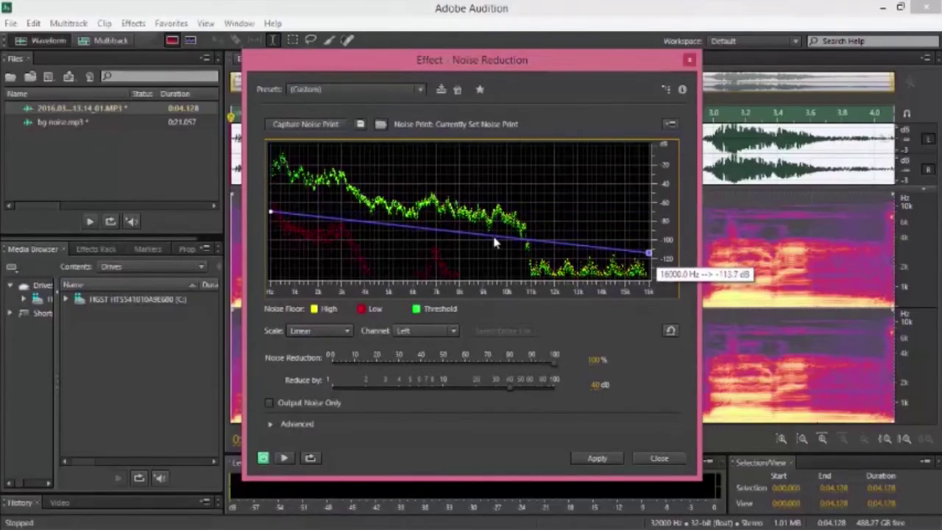
left_click_drag(271, 213, 271, 251)
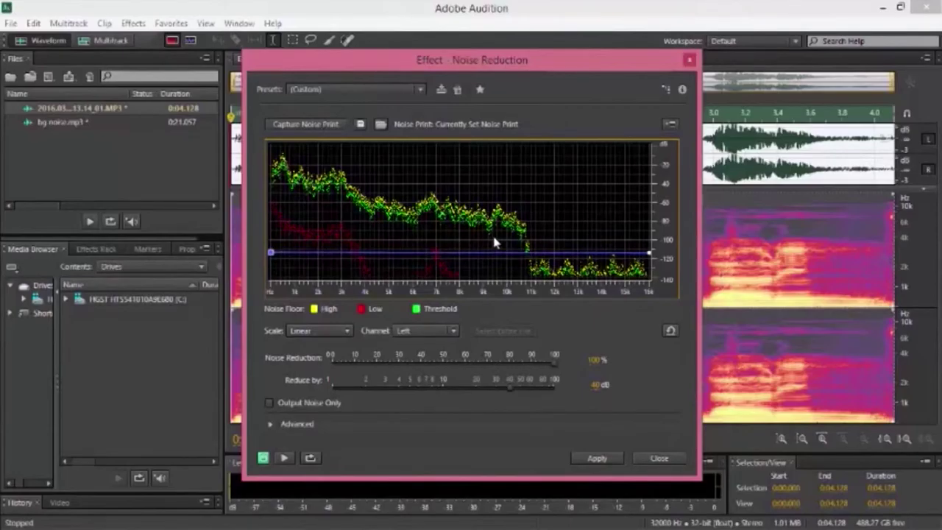
key("space")
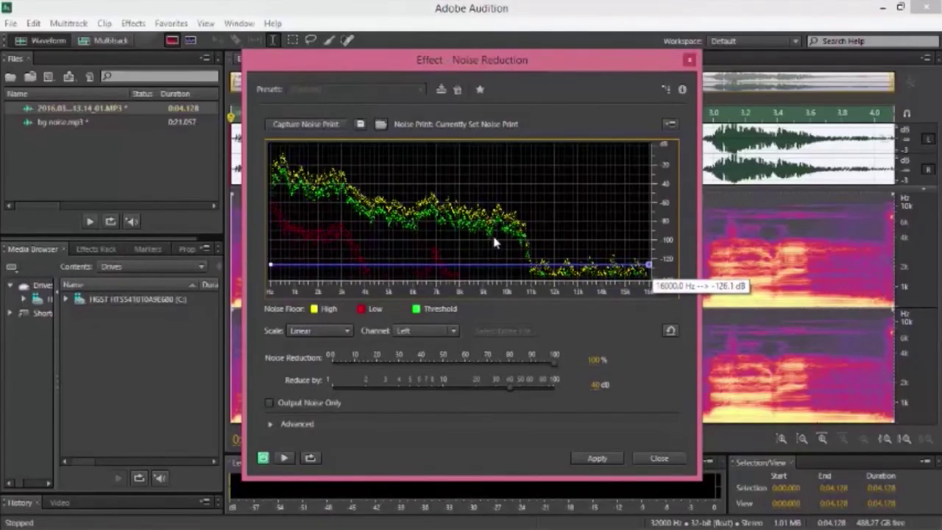
key("space")
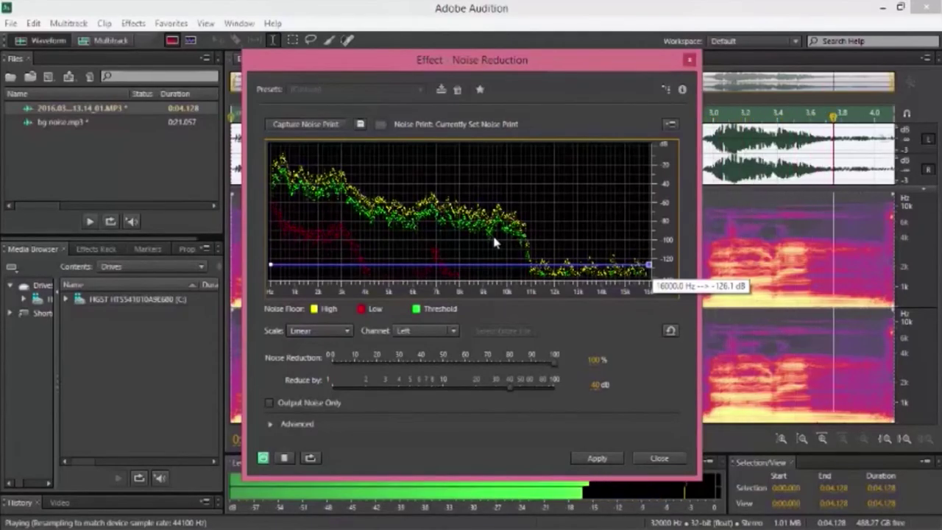
key("Return")
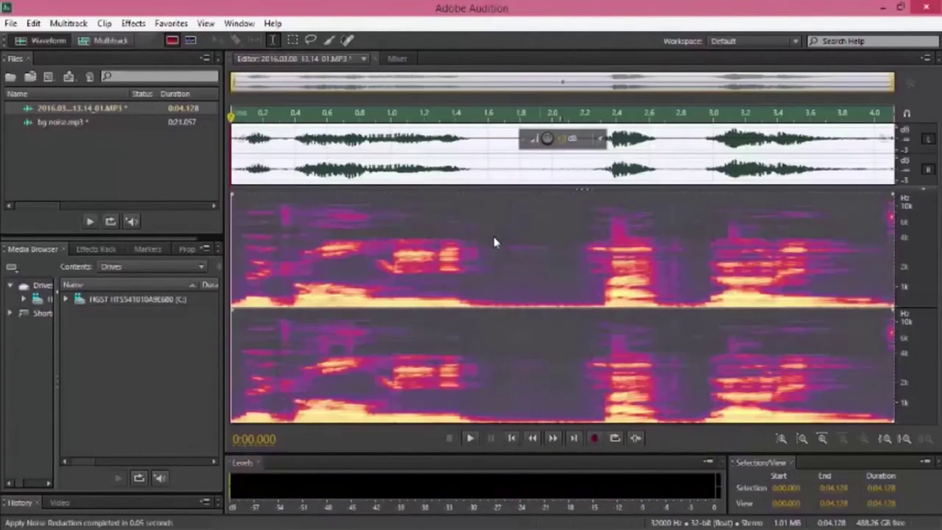
key("space")
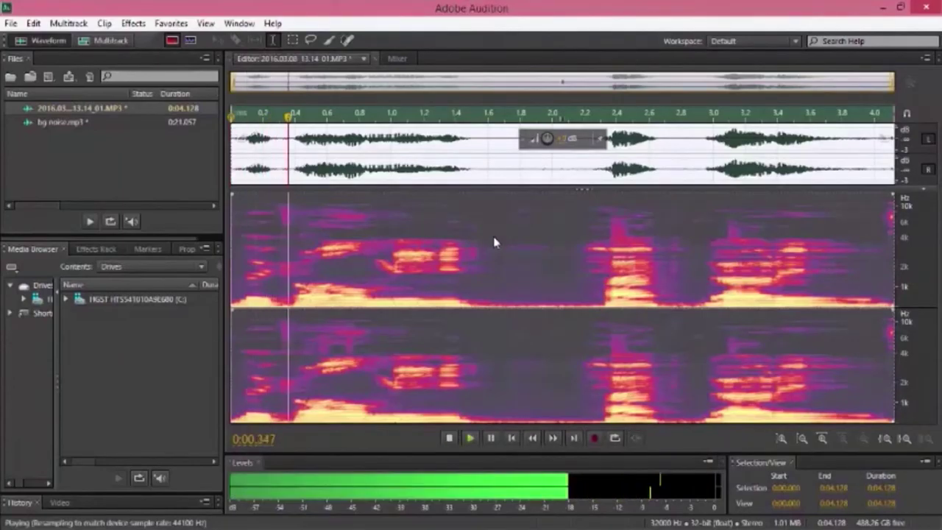